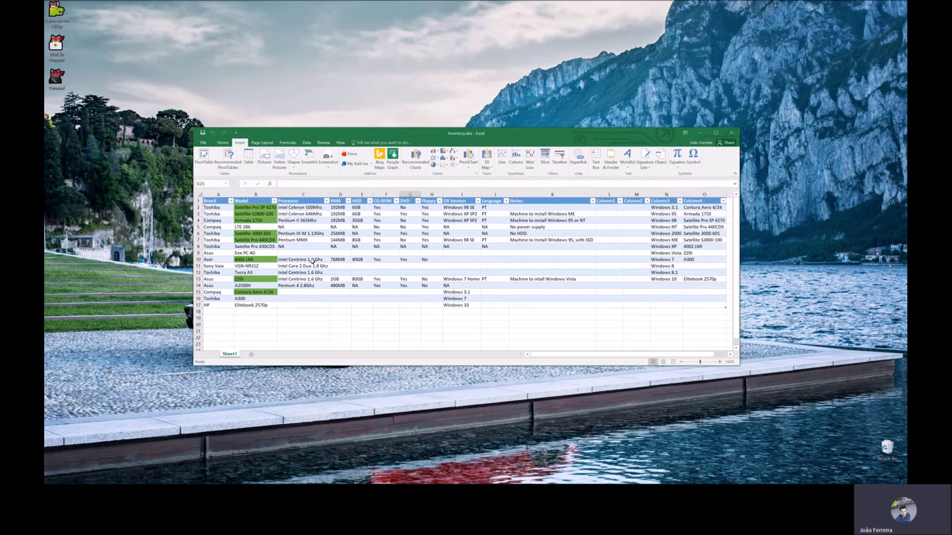
# Step: Switch from the Inventory.xlsx workbook to the Hello World SharePoint site in Chrome
pyautogui.hotkey('alt', 'Tab')
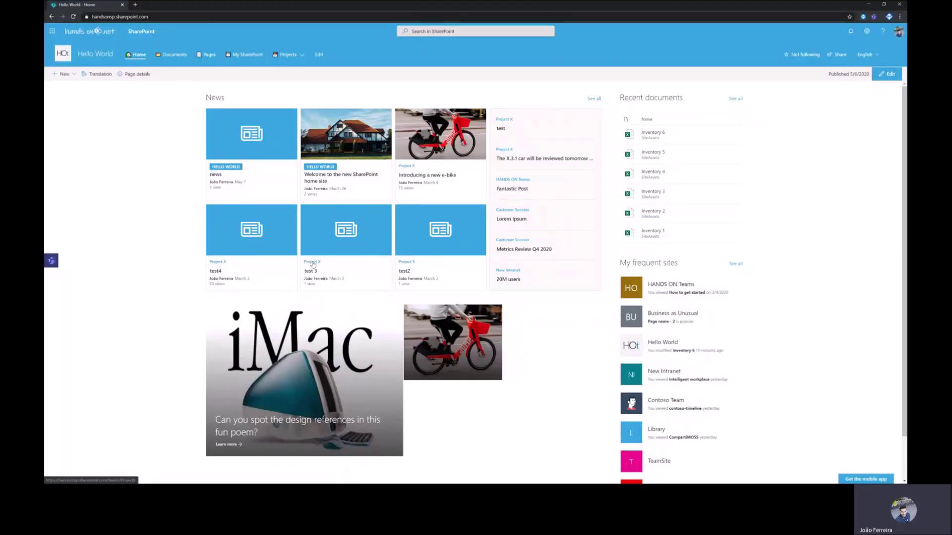
# Step: From Site contents, start a new list built from an Excel file
pyautogui.click(866, 31)
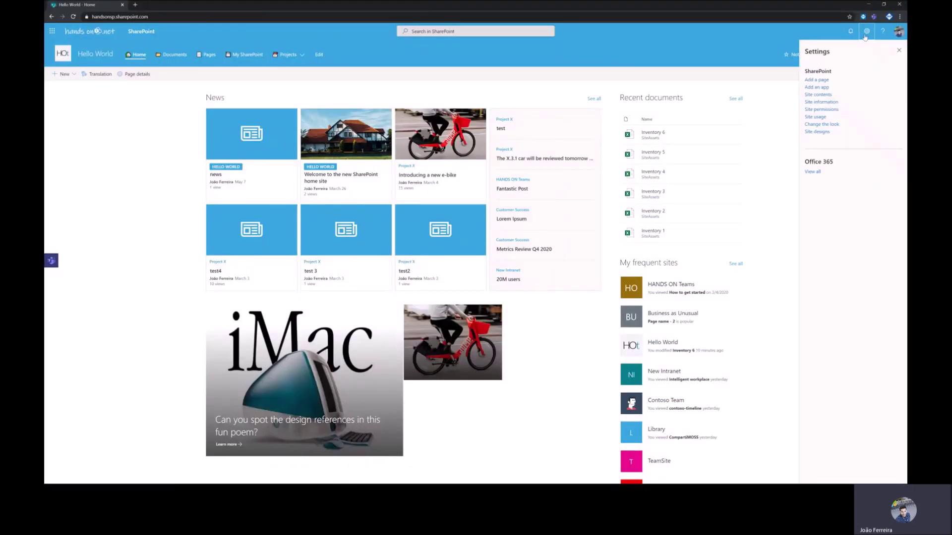
pyautogui.click(818, 94)
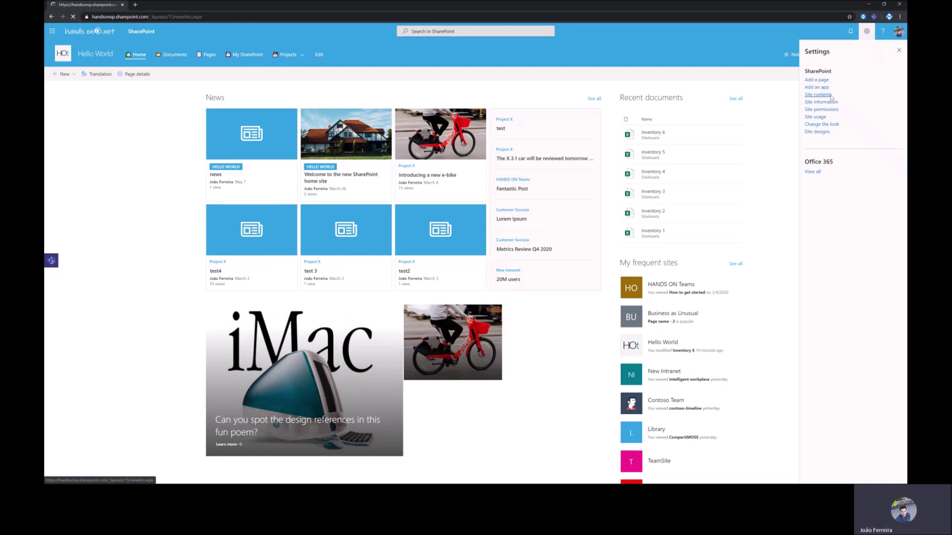
pyautogui.click(71, 77)
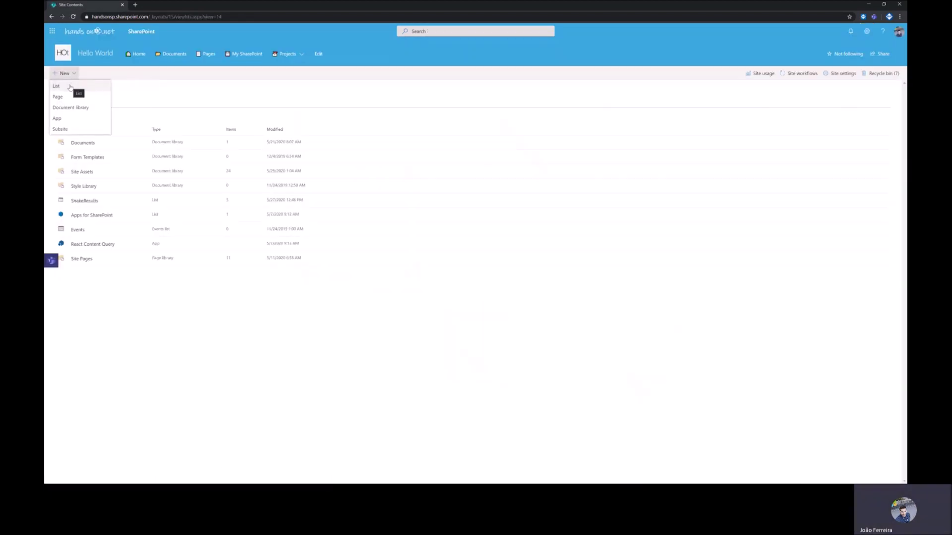
pyautogui.click(71, 87)
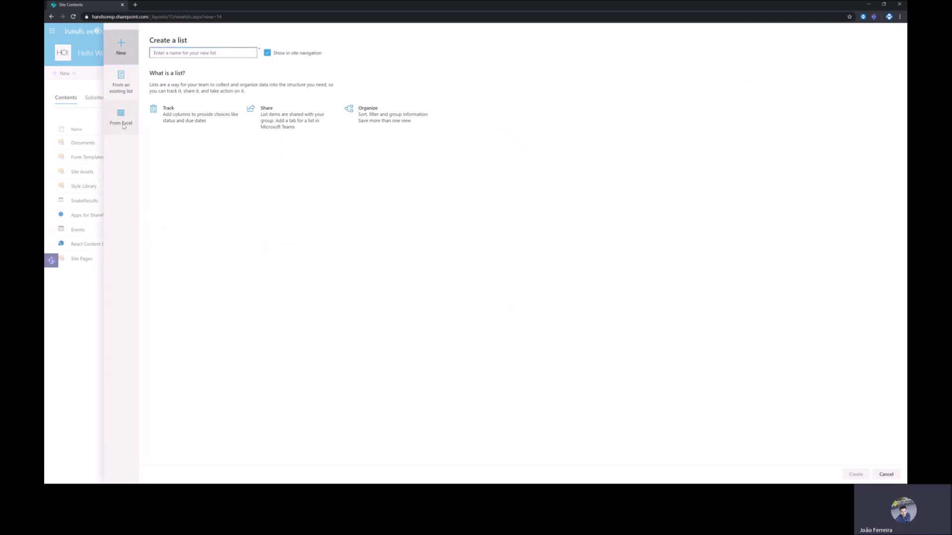
pyautogui.click(122, 119)
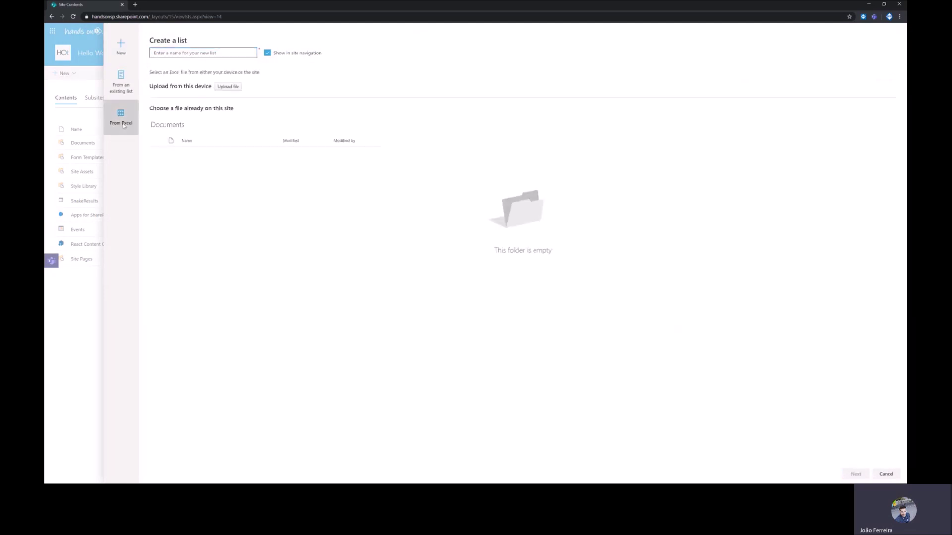
# Step: Name the list Inventory and upload Inventory.xlsx from the computer
pyautogui.click(178, 53)
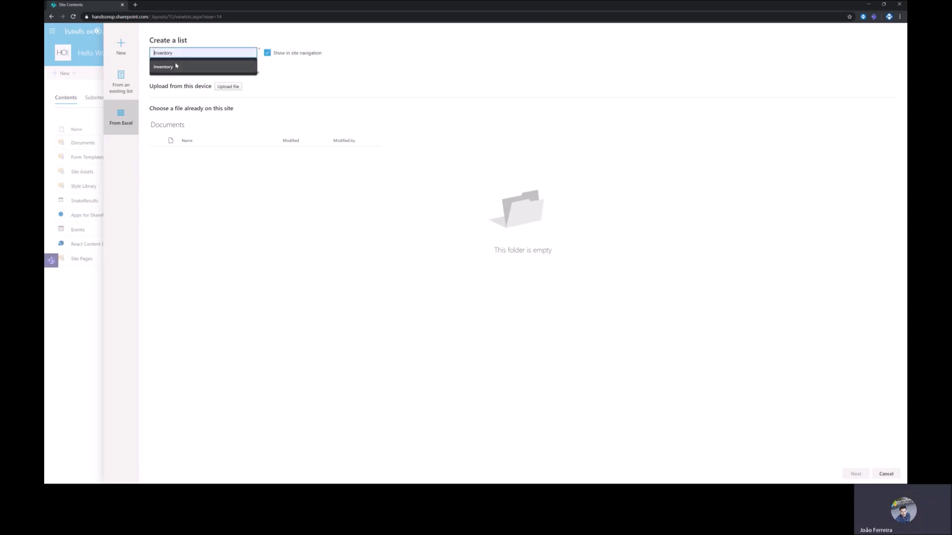
pyautogui.click(174, 67)
pyautogui.click(228, 86)
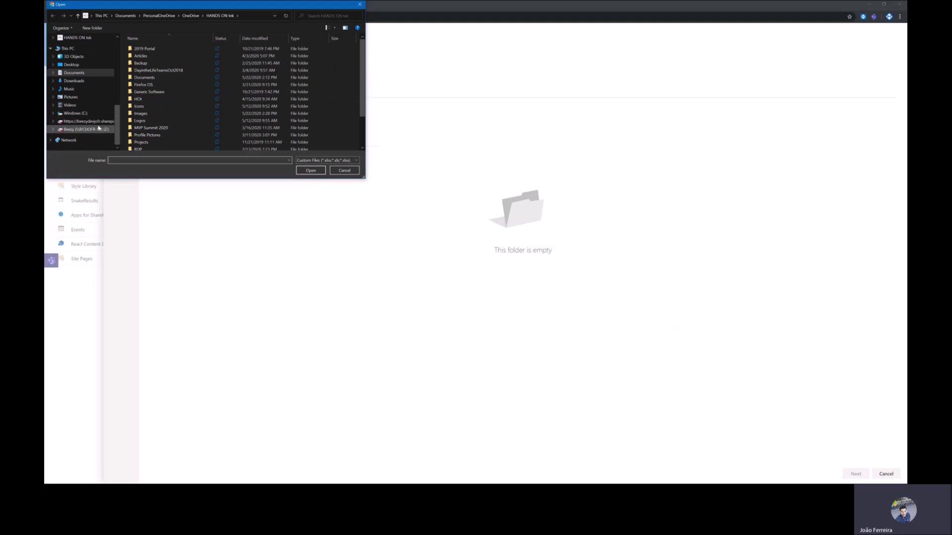
pyautogui.scroll(-2, 153, 128)
pyautogui.click(157, 148)
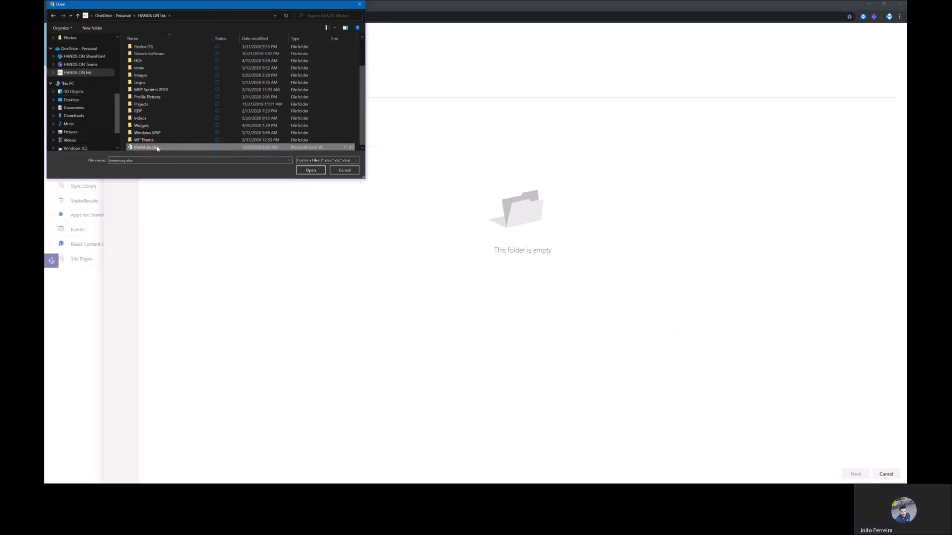
pyautogui.click(311, 170)
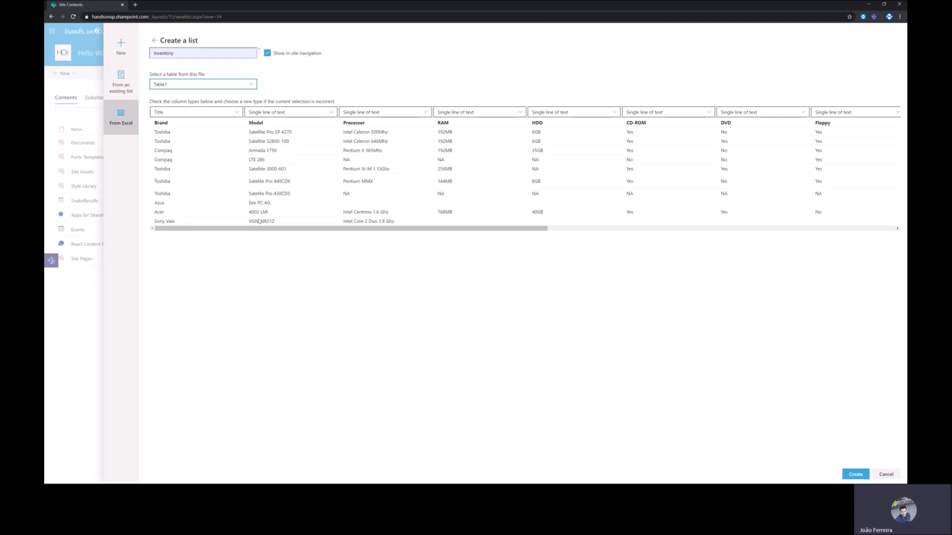
# Step: Scroll through the Table1 preview, keeping the Brand column typed as Title
pyautogui.moveTo(259, 228); pyautogui.dragTo(243, 251)
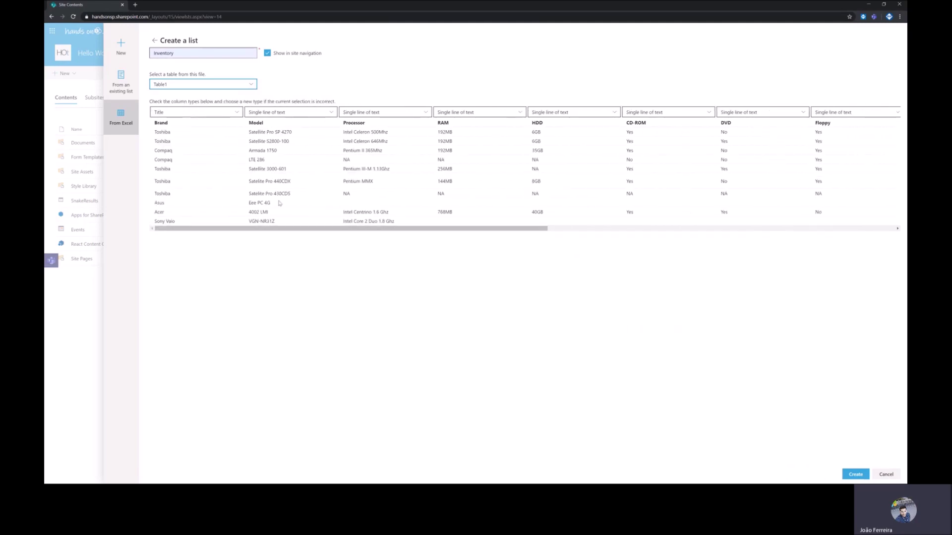
pyautogui.click(232, 113)
pyautogui.click(219, 113)
pyautogui.moveTo(376, 227); pyautogui.dragTo(581, 222)
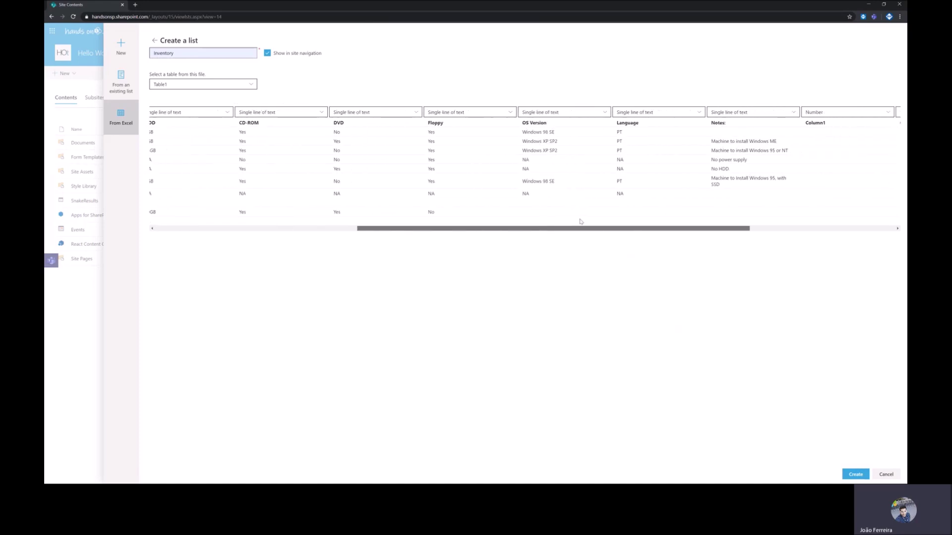
# Step: Set the Floppy column's type to Choice
pyautogui.click(482, 115)
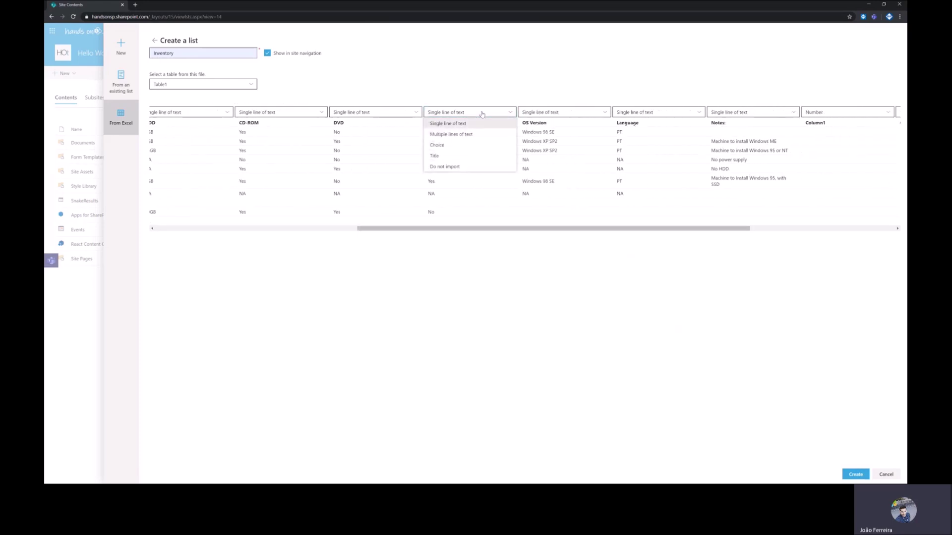
pyautogui.click(483, 146)
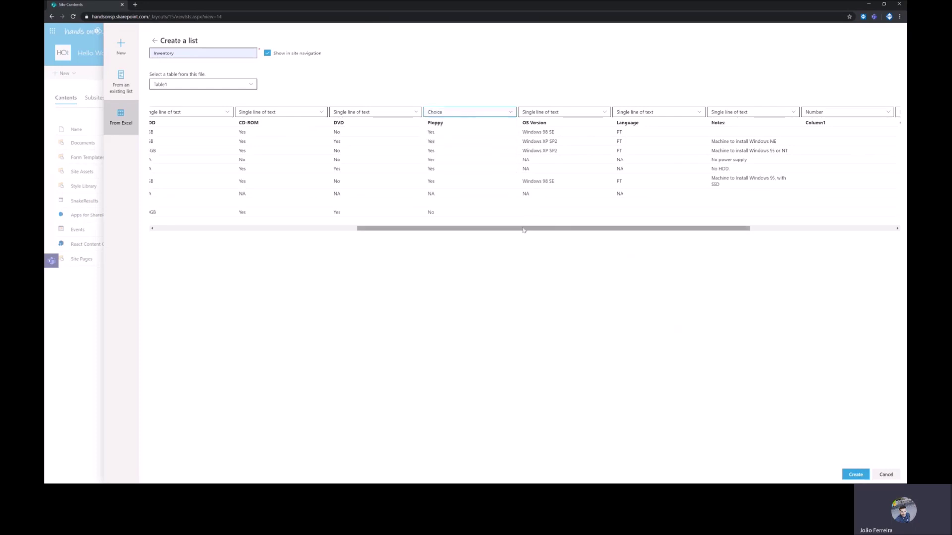
pyautogui.moveTo(524, 229); pyautogui.dragTo(662, 230)
# Step: Set Column1 and Column2 to Do not import, then create the Inventory list
pyautogui.click(597, 118)
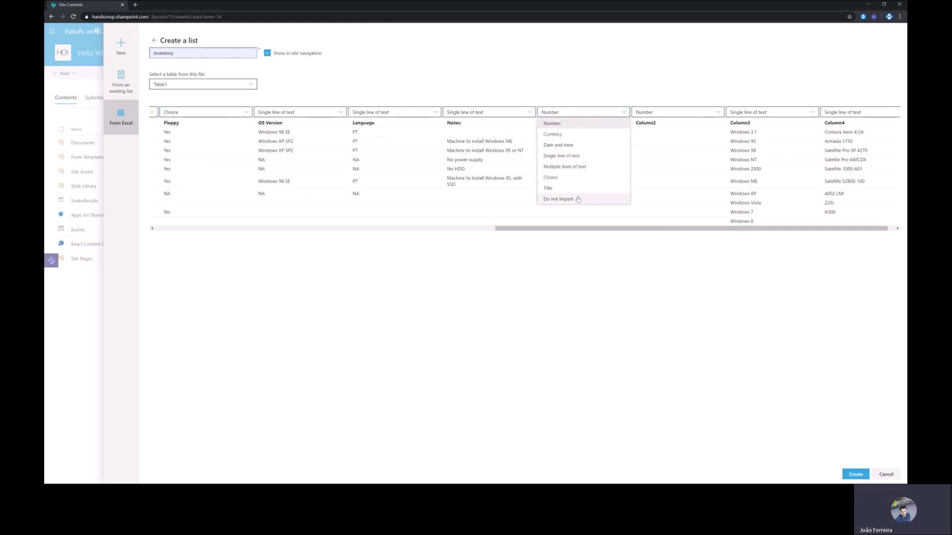
pyautogui.click(578, 200)
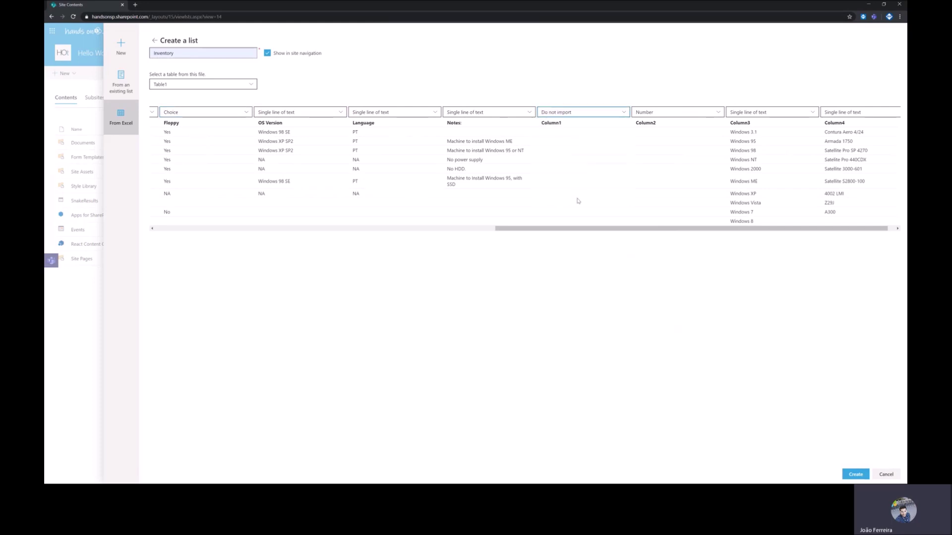
pyautogui.click(644, 114)
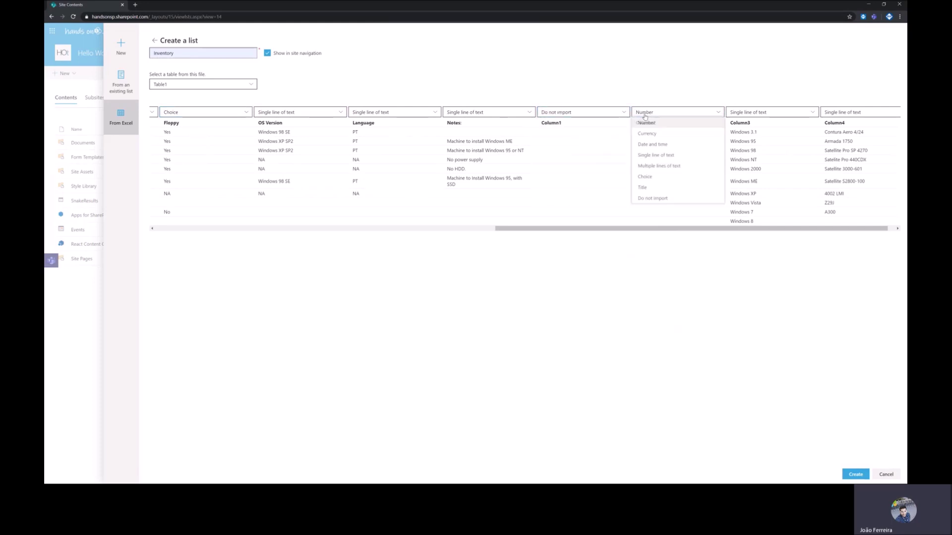
pyautogui.click(645, 199)
pyautogui.hscroll(1, 636, 233)
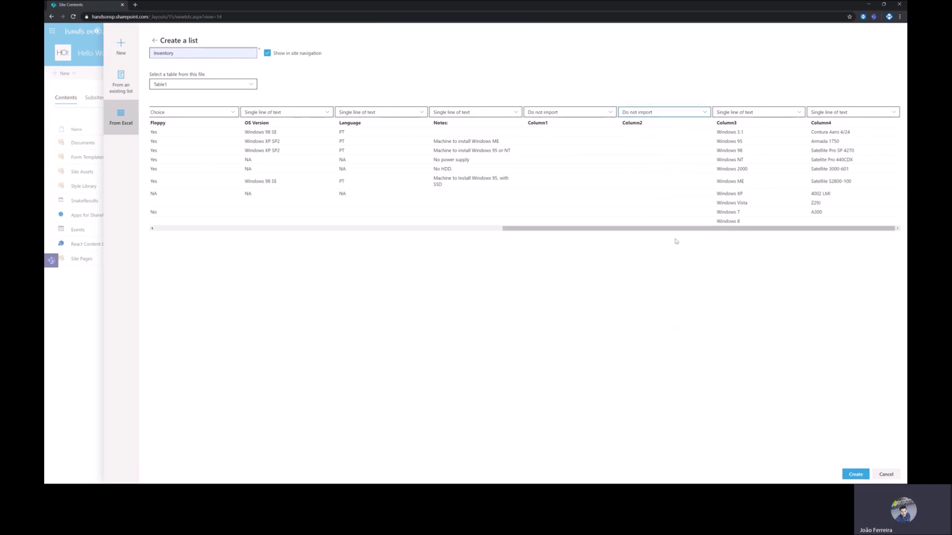
pyautogui.click(855, 475)
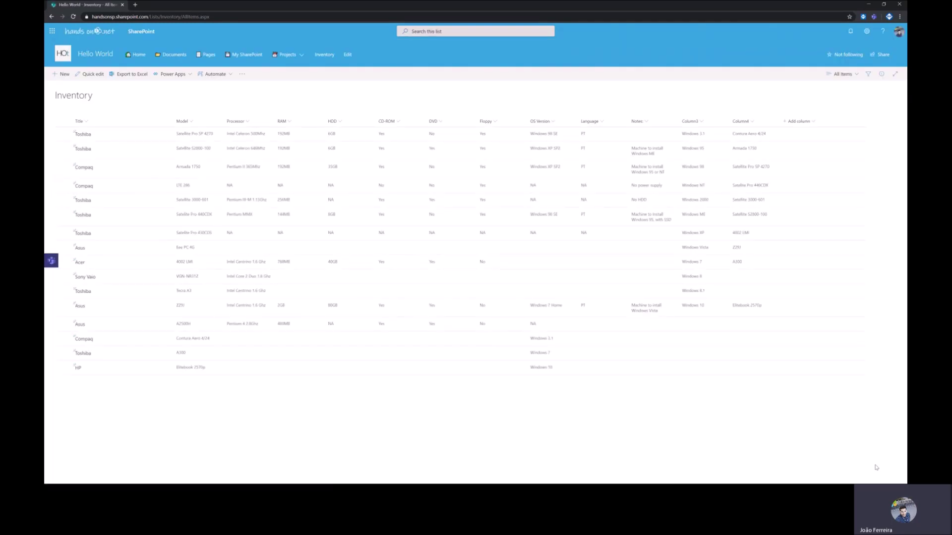
# Step: Select the first Toshiba Satellite Pro item in the new Inventory list
pyautogui.click(63, 134)
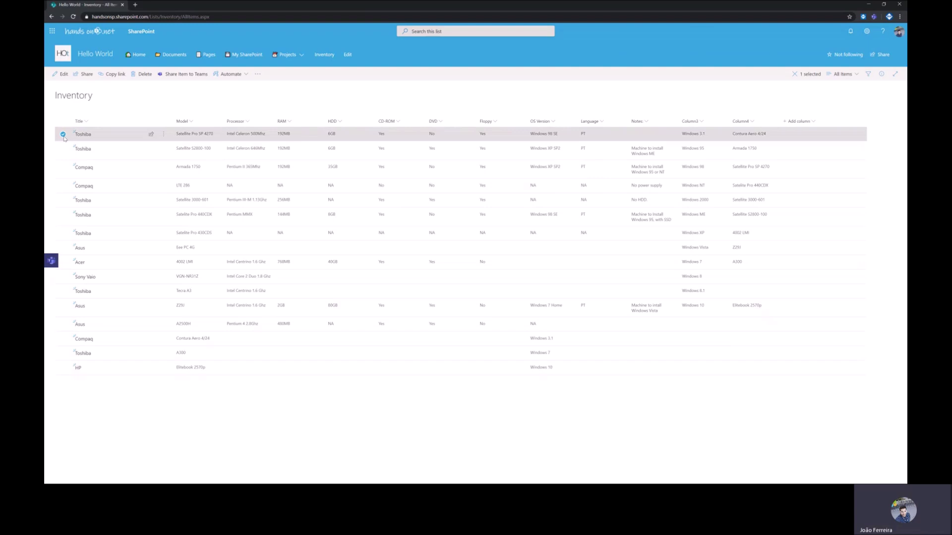
# Step: In the Inventory list settings, open Column3 and start renaming it, typing 'Window'
pyautogui.click(63, 135)
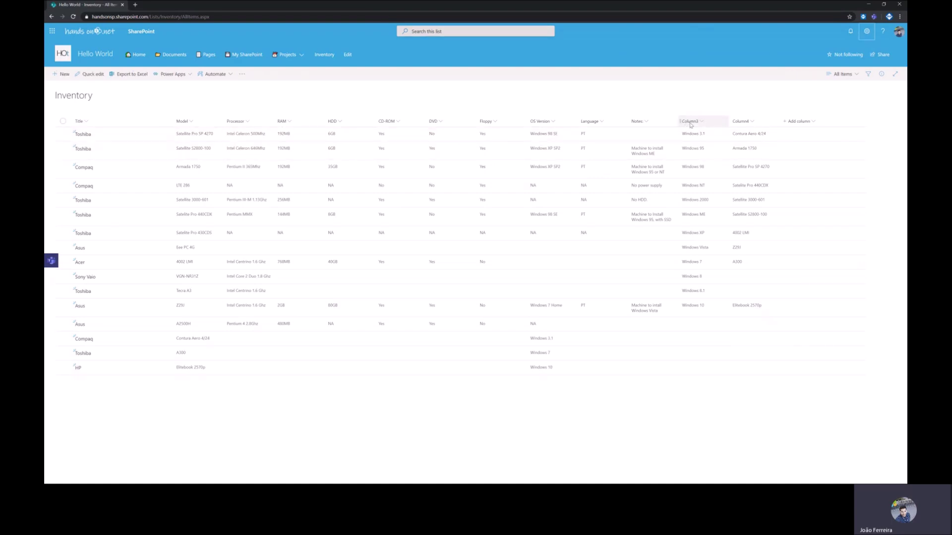
pyautogui.click(866, 32)
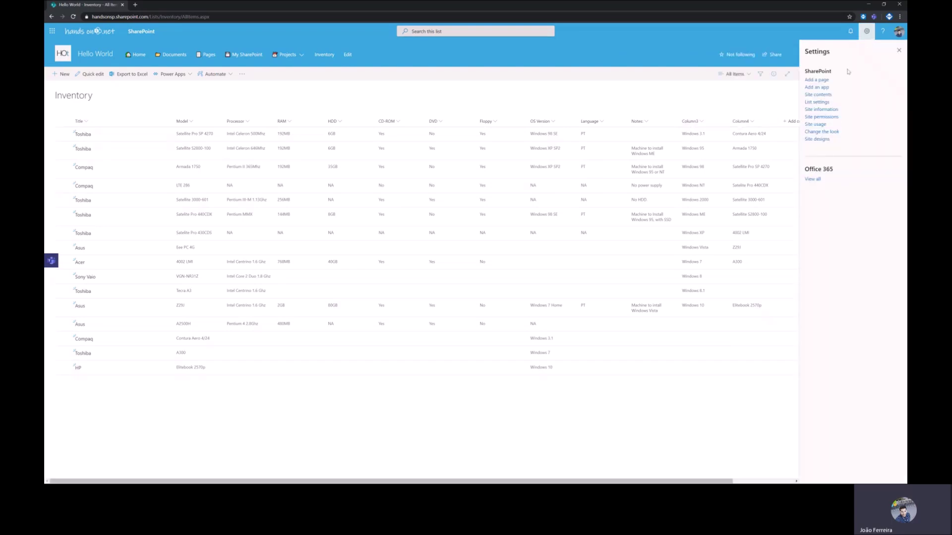
pyautogui.click(820, 102)
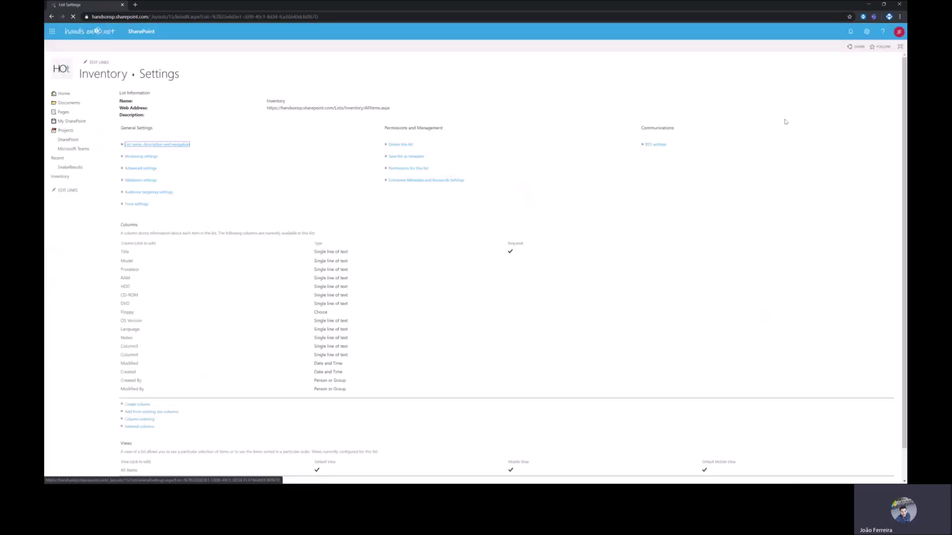
pyautogui.click(129, 346)
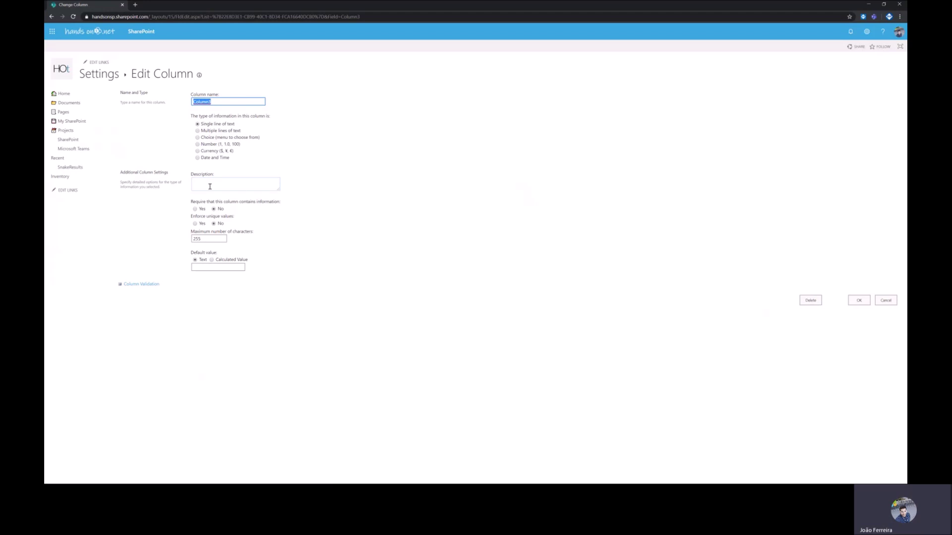
pyautogui.write('Windows')
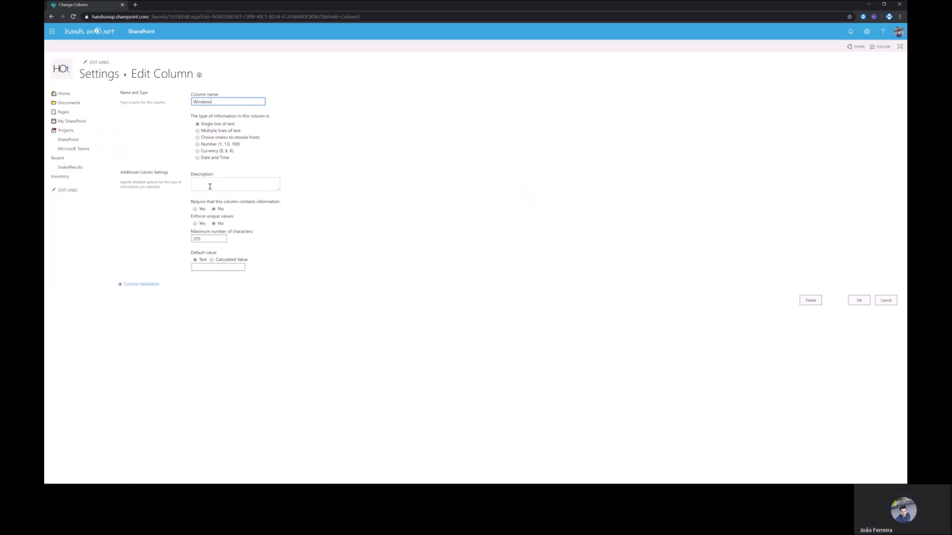